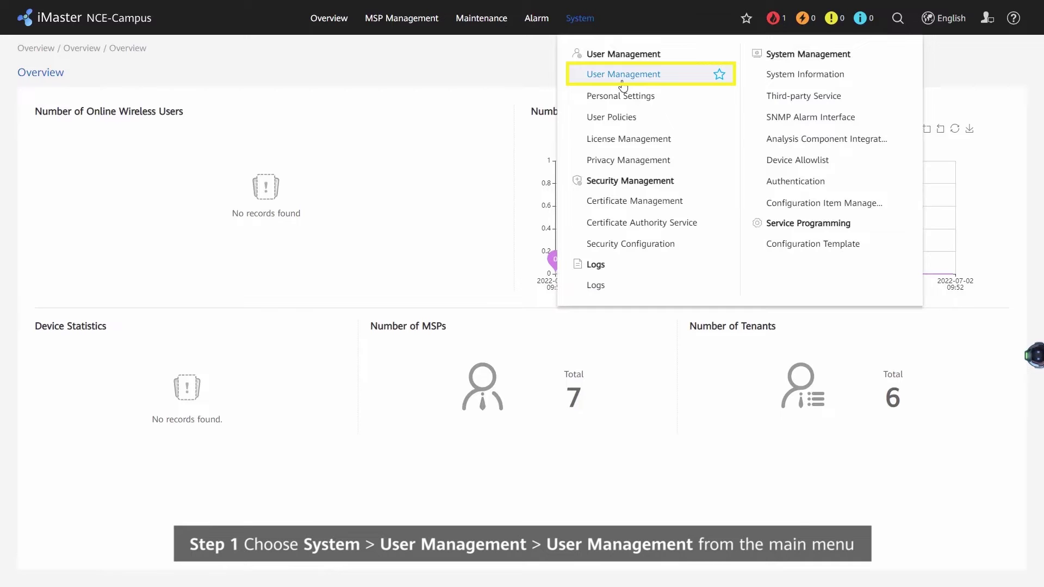
Step: Go to the User Management page for the Default Workgroup
{"action": "left_click", "coordinate": [623, 84]}
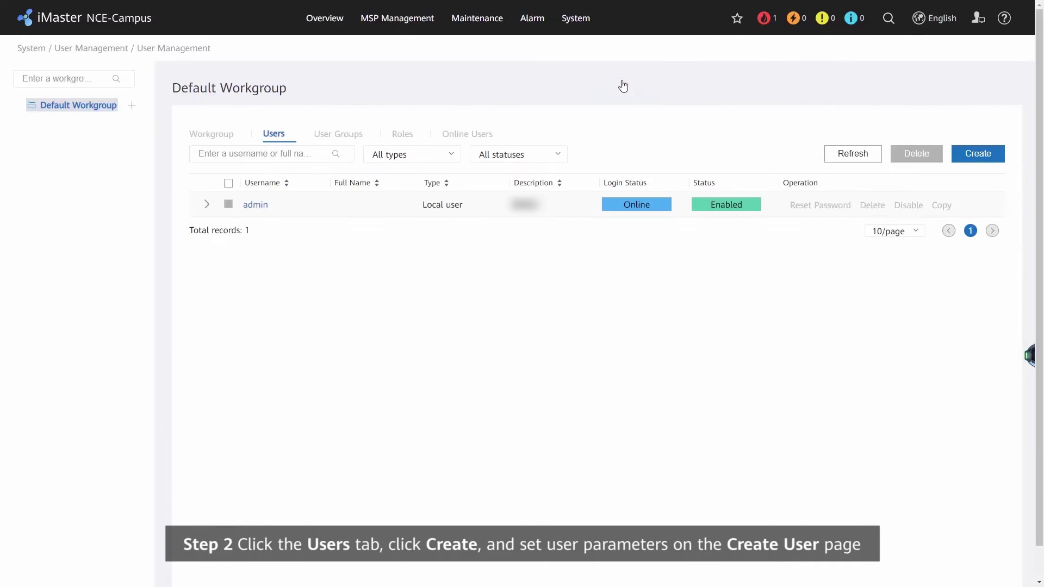
Step: Enter username Administrator with a matching password and password confirmation
{"action": "left_click", "coordinate": [971, 157]}
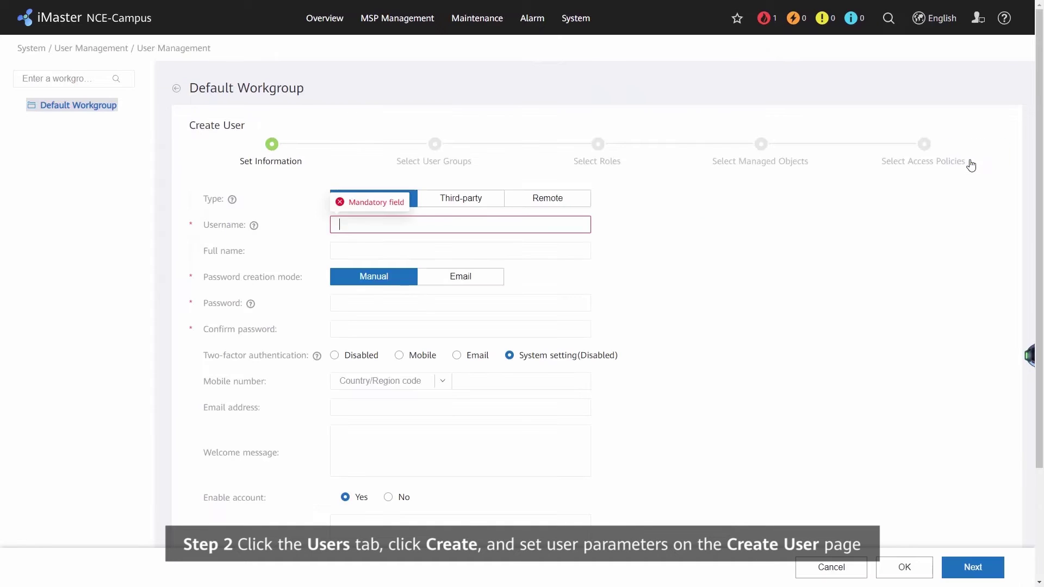
{"action": "type", "text": "Admini"}
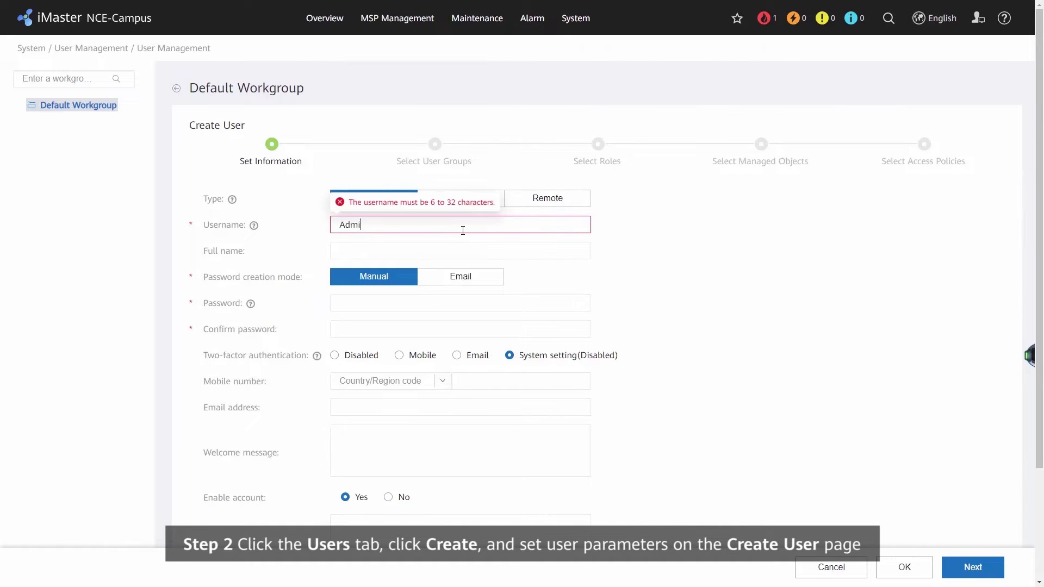
{"action": "type", "text": "strator"}
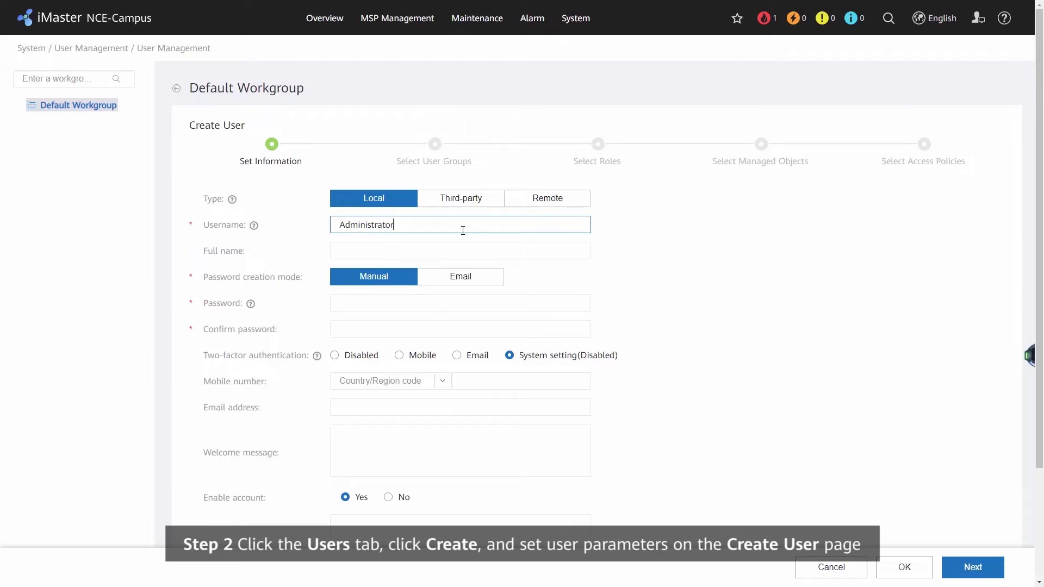
{"action": "left_click", "coordinate": [346, 305]}
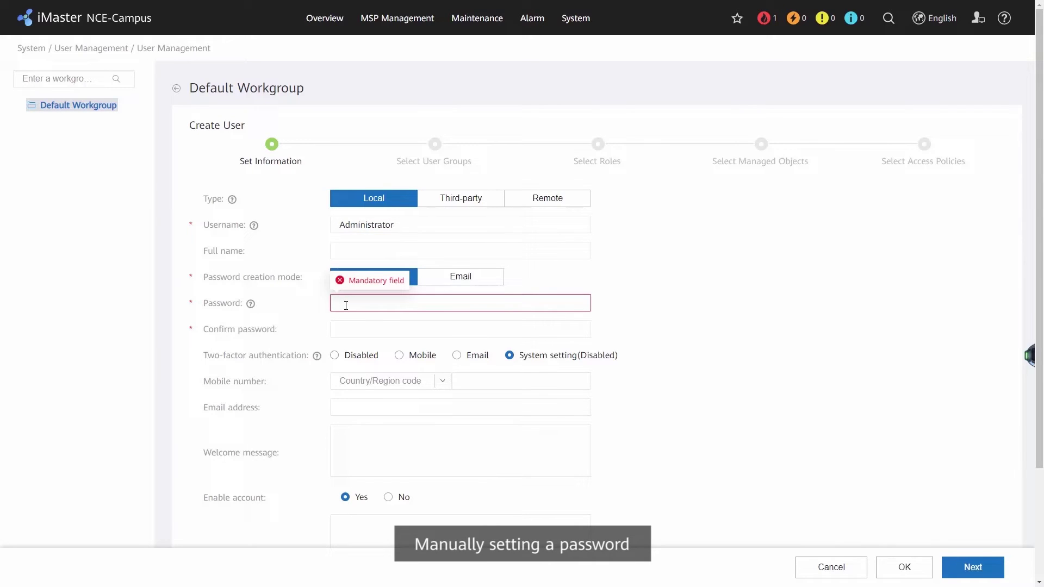
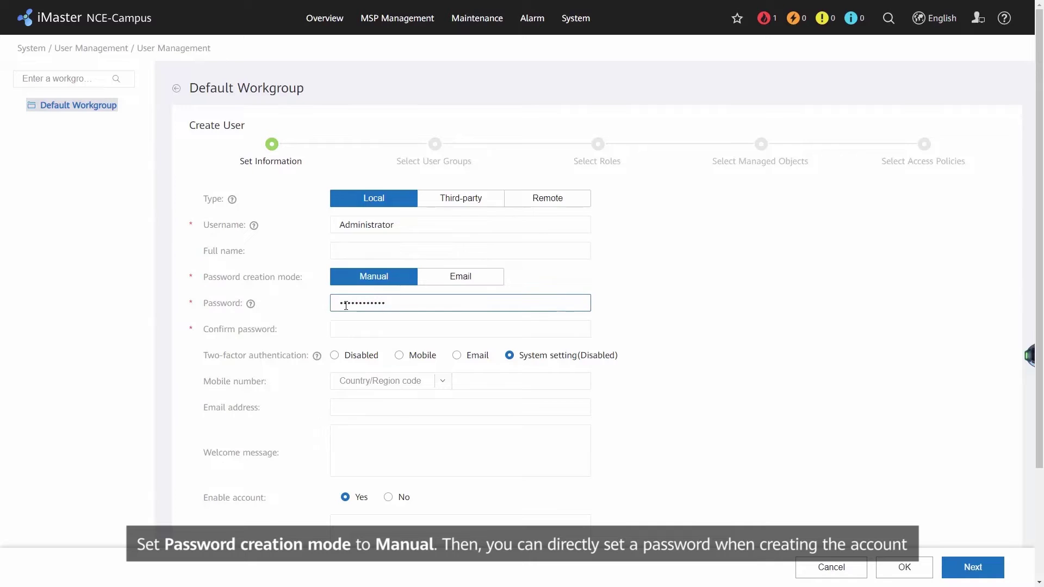
{"action": "left_click", "coordinate": [353, 331]}
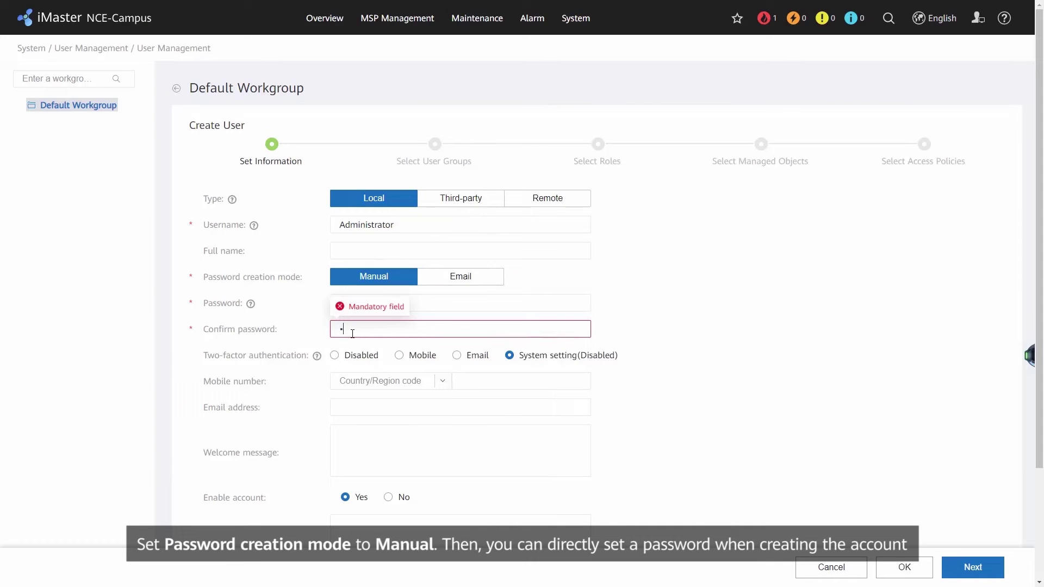
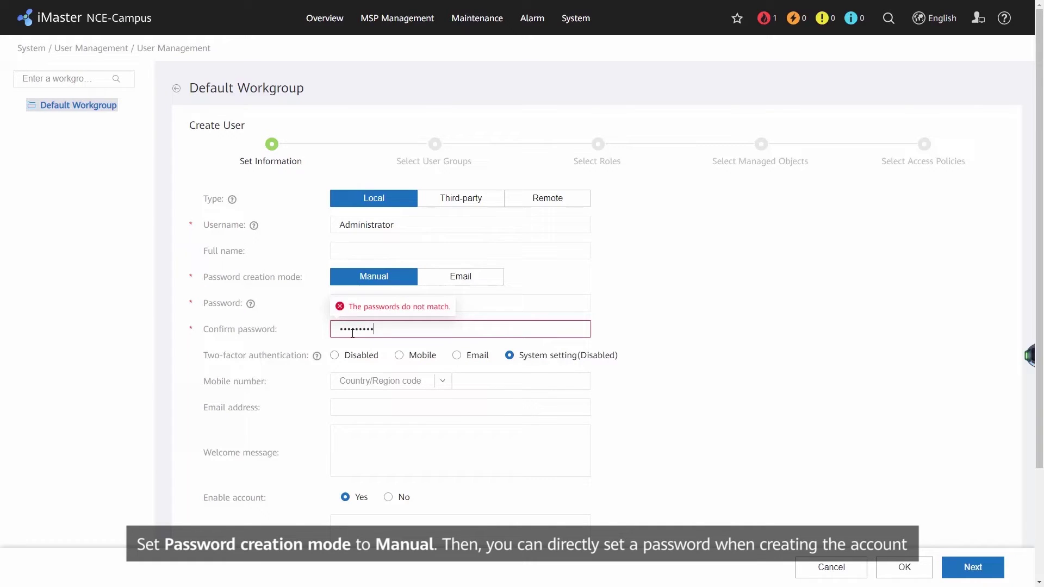
Step: Add an email address for the user, keeping the password mode on Manual
{"action": "left_click", "coordinate": [454, 282]}
{"action": "left_click", "coordinate": [385, 355]}
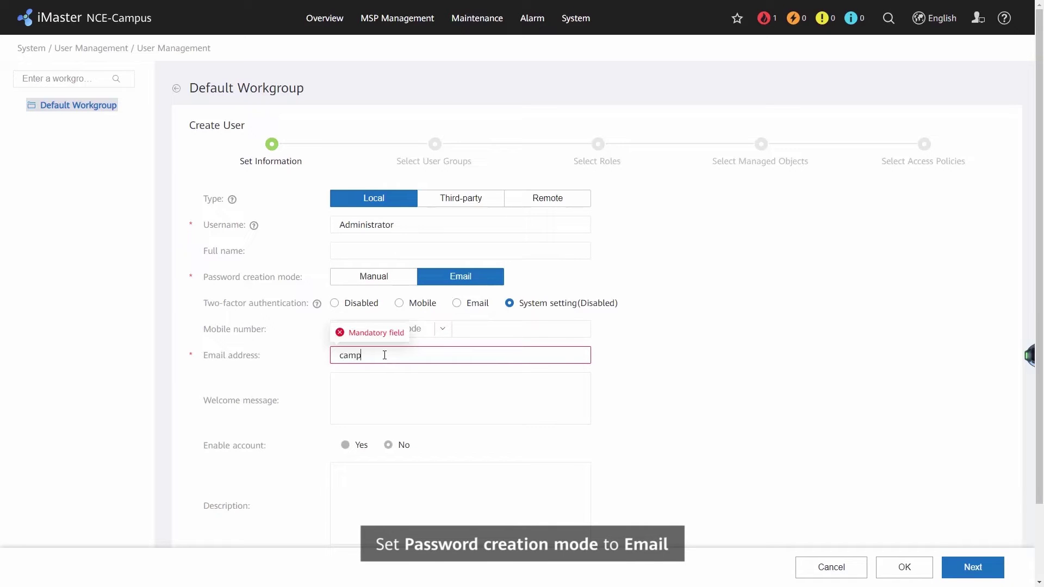
{"action": "type", "text": "@huawei.com"}
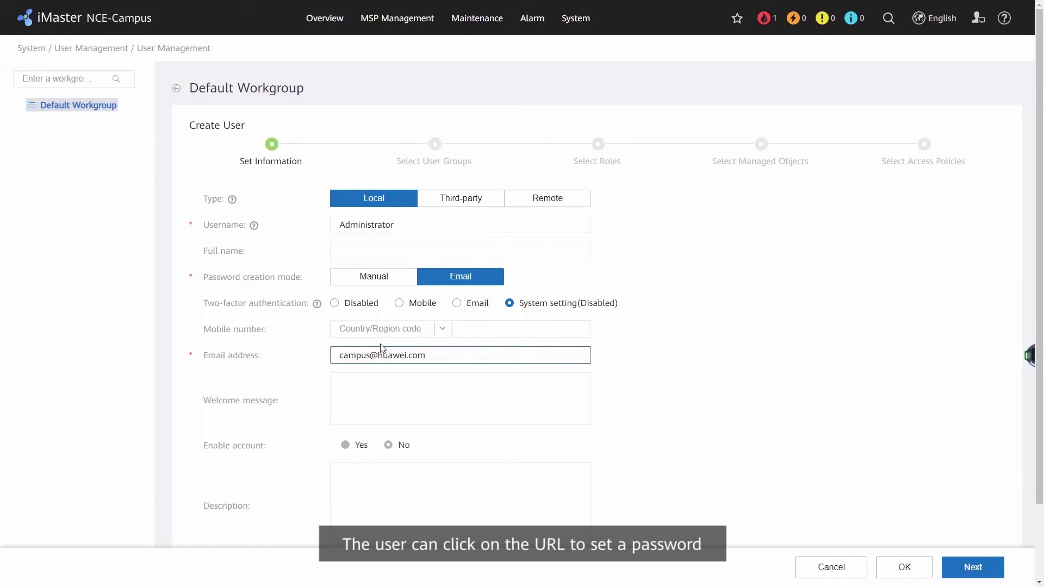
{"action": "left_click", "coordinate": [363, 287]}
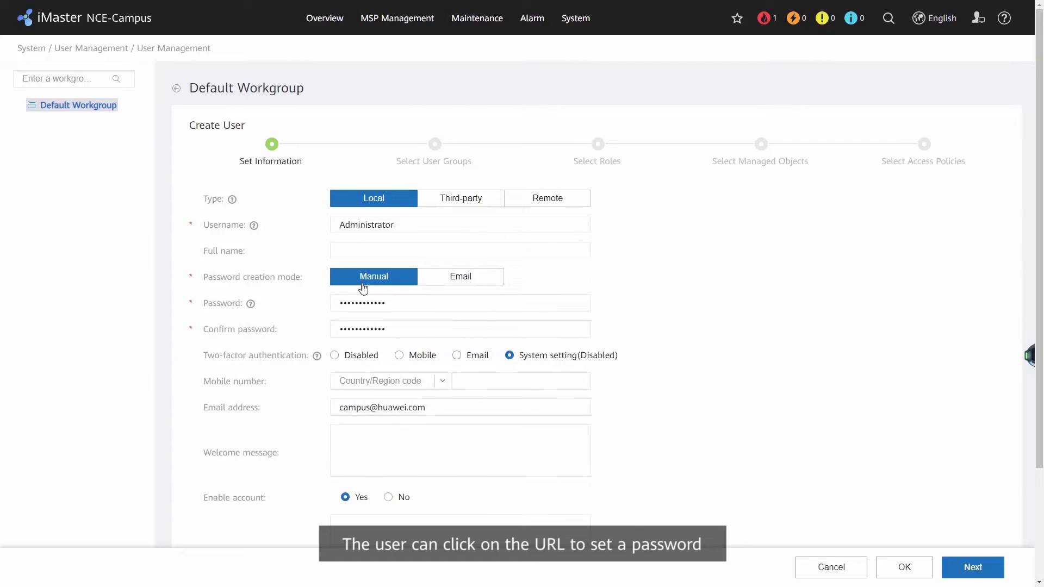
Step: Enable one online session, 30-day validity, one allowed login, 60-day inactivity disable, and compulsory password renewal
{"action": "scroll", "coordinate": [362, 288], "scroll_direction": "down", "scroll_amount": 3}
{"action": "left_click", "coordinate": [218, 490]}
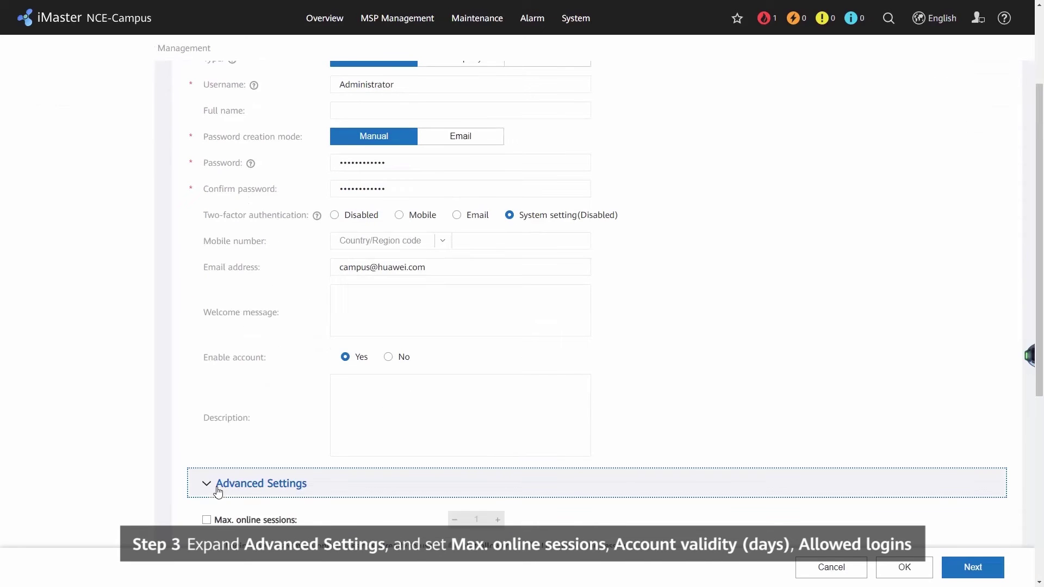
{"action": "scroll", "coordinate": [221, 479], "scroll_direction": "down", "scroll_amount": 7}
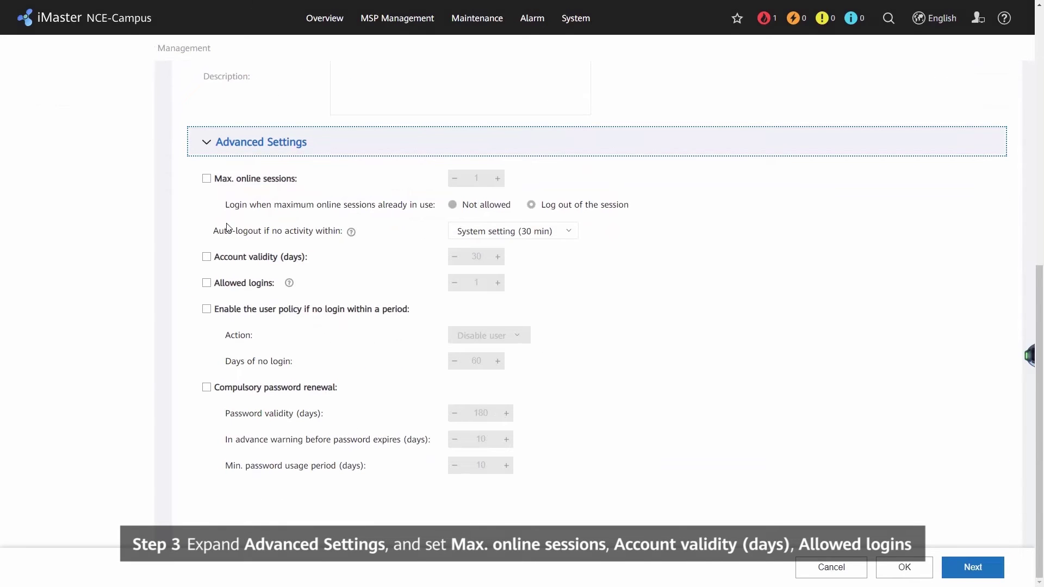
{"action": "left_click", "coordinate": [207, 180]}
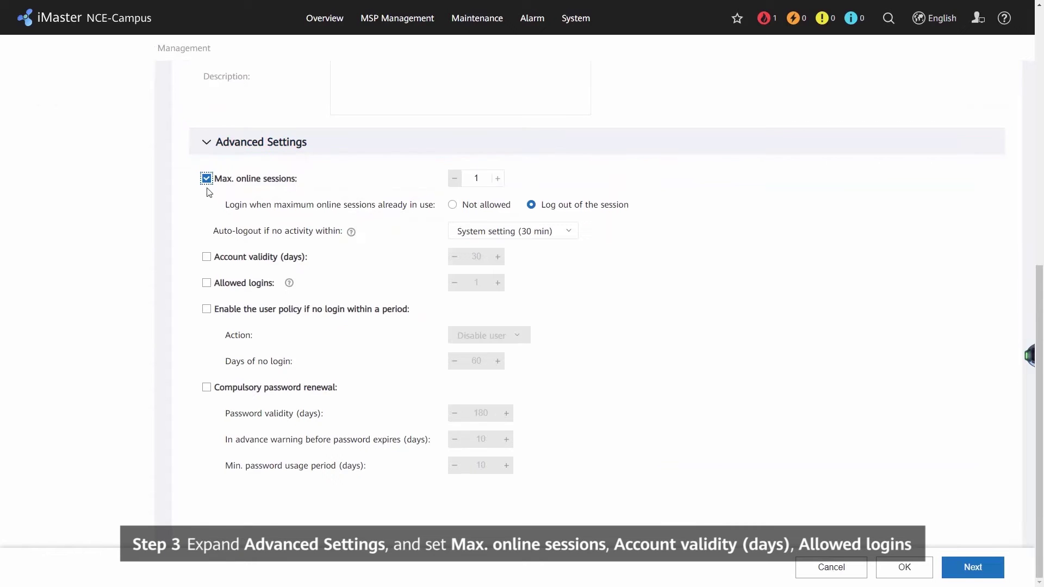
{"action": "left_click", "coordinate": [206, 256]}
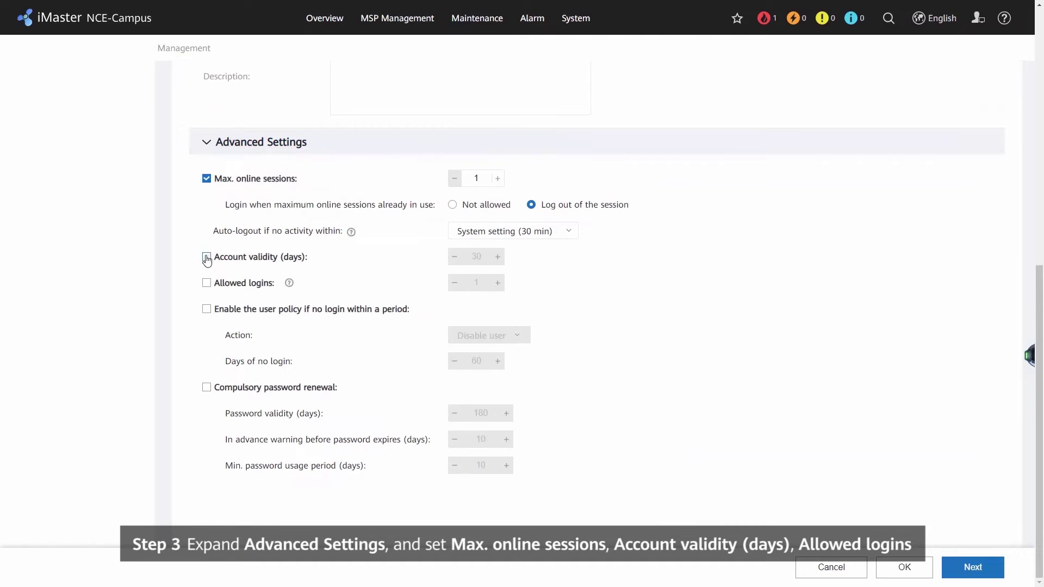
{"action": "left_click", "coordinate": [207, 283]}
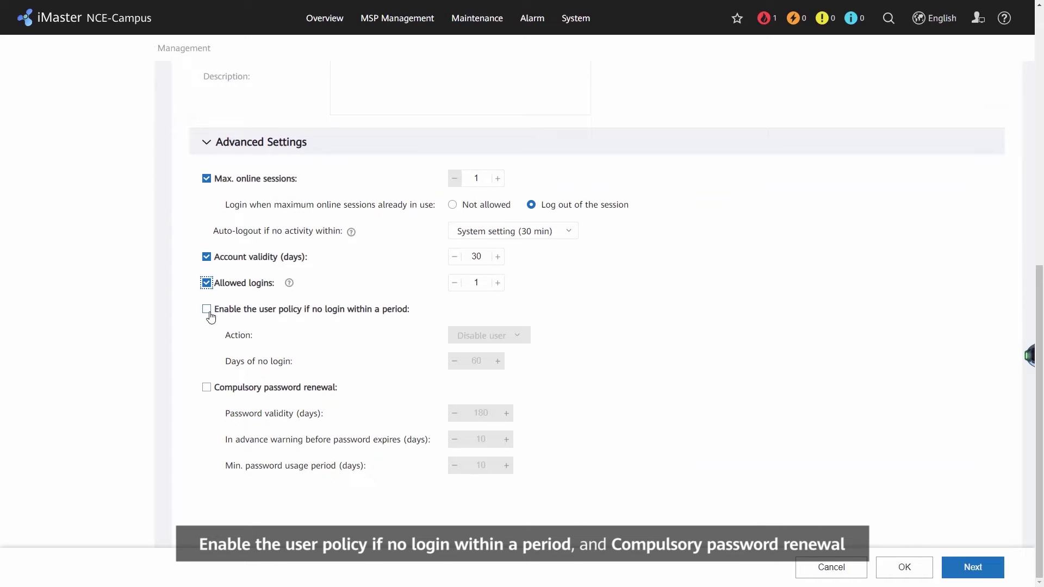
{"action": "left_click", "coordinate": [207, 310]}
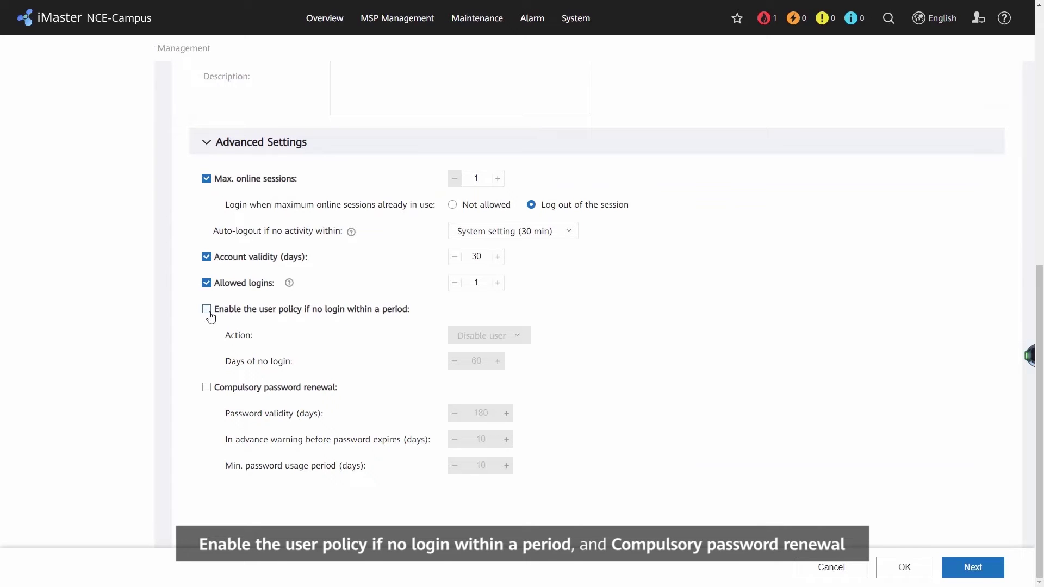
{"action": "left_click", "coordinate": [207, 389]}
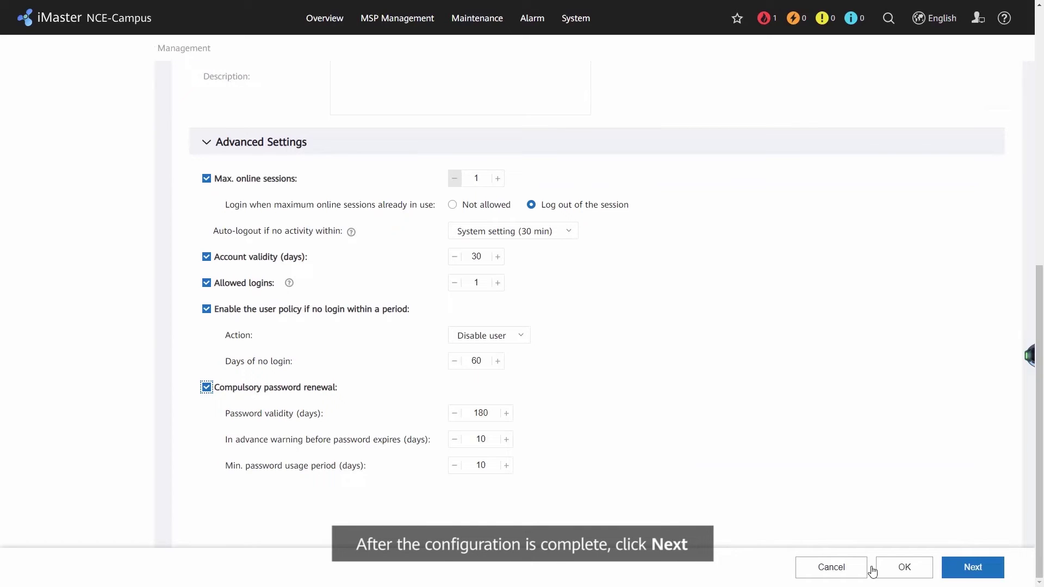
{"action": "left_click", "coordinate": [970, 573]}
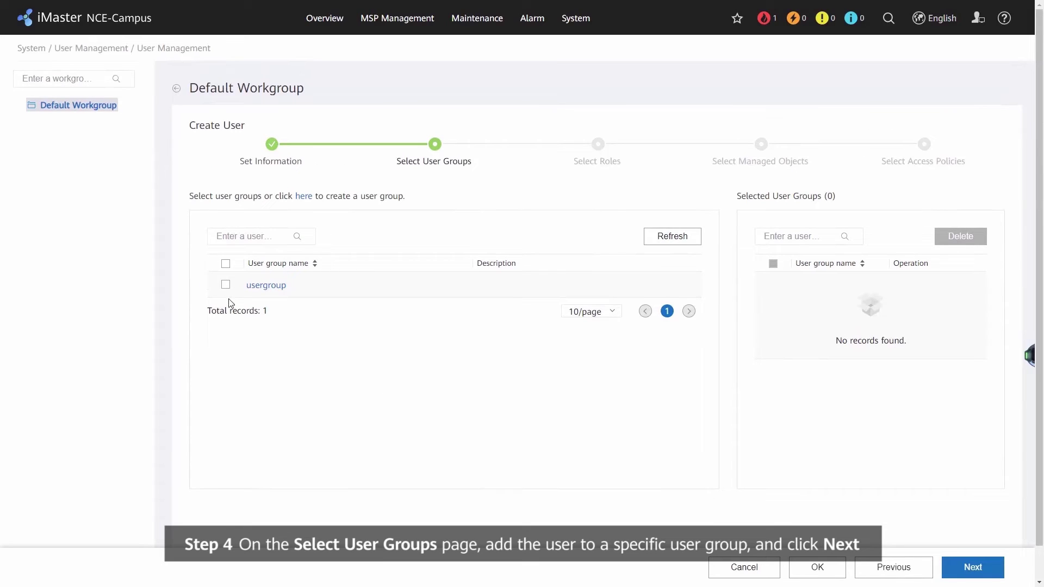
Step: Assign the new user to usergroup
{"action": "left_click", "coordinate": [226, 284]}
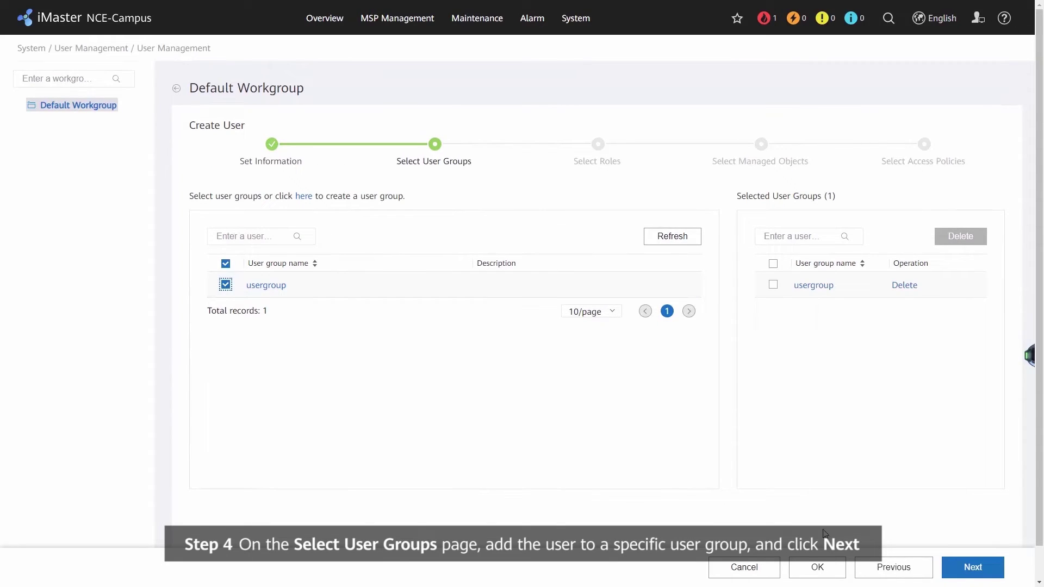
{"action": "left_click", "coordinate": [982, 578]}
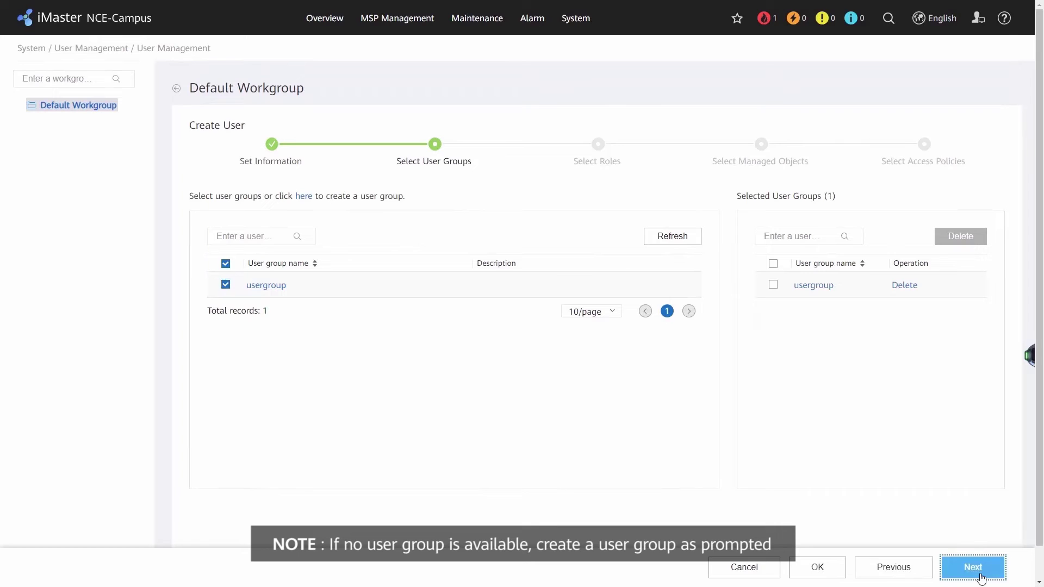
{"action": "left_click", "coordinate": [973, 568]}
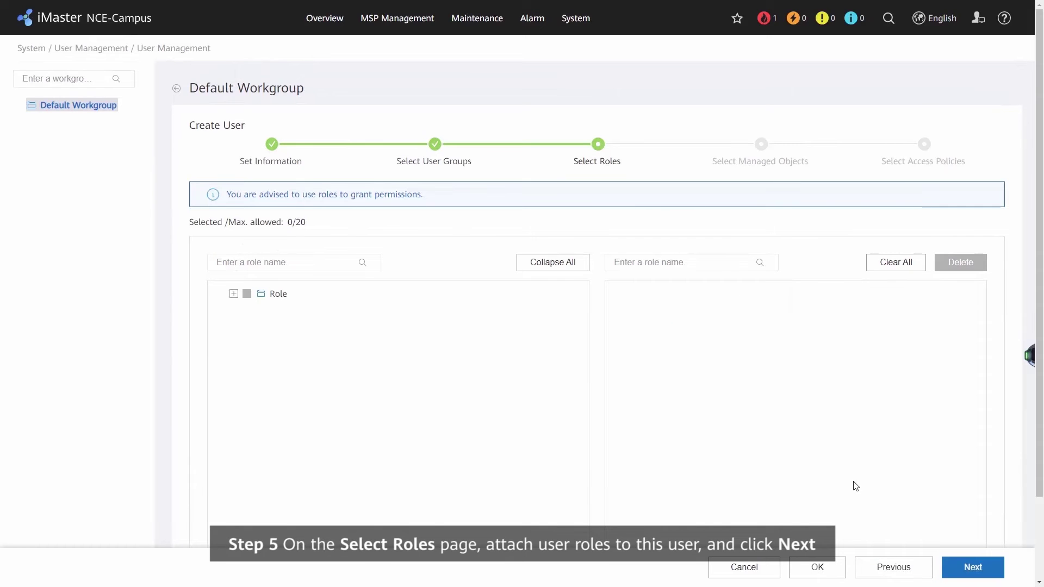
Step: Grant NBI User Group, Open Api Monitor, Open Api Operator, Operator and System Administrator roles
{"action": "left_click", "coordinate": [233, 294]}
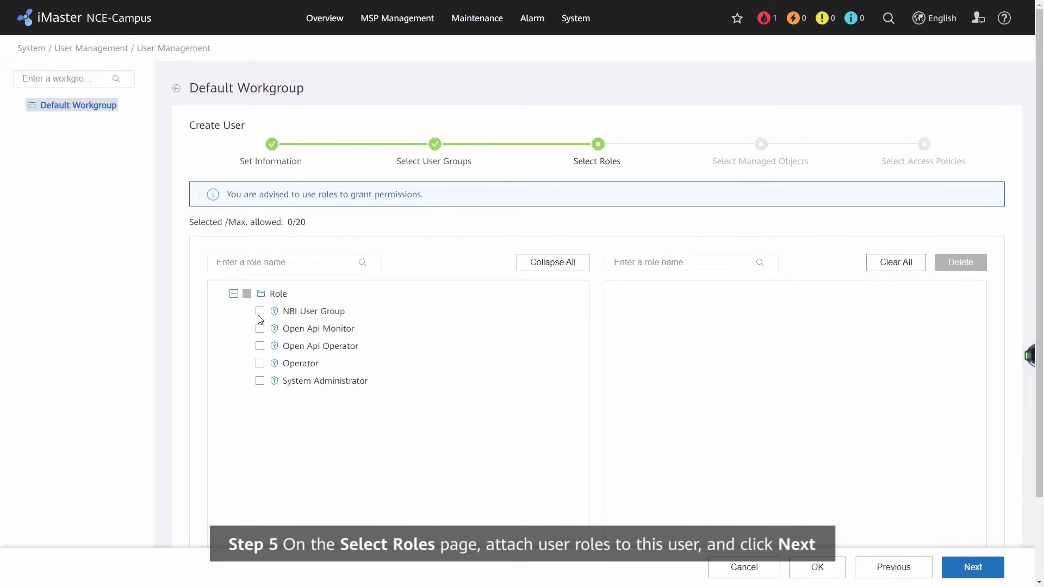
{"action": "left_click", "coordinate": [260, 311]}
{"action": "left_click", "coordinate": [260, 328]}
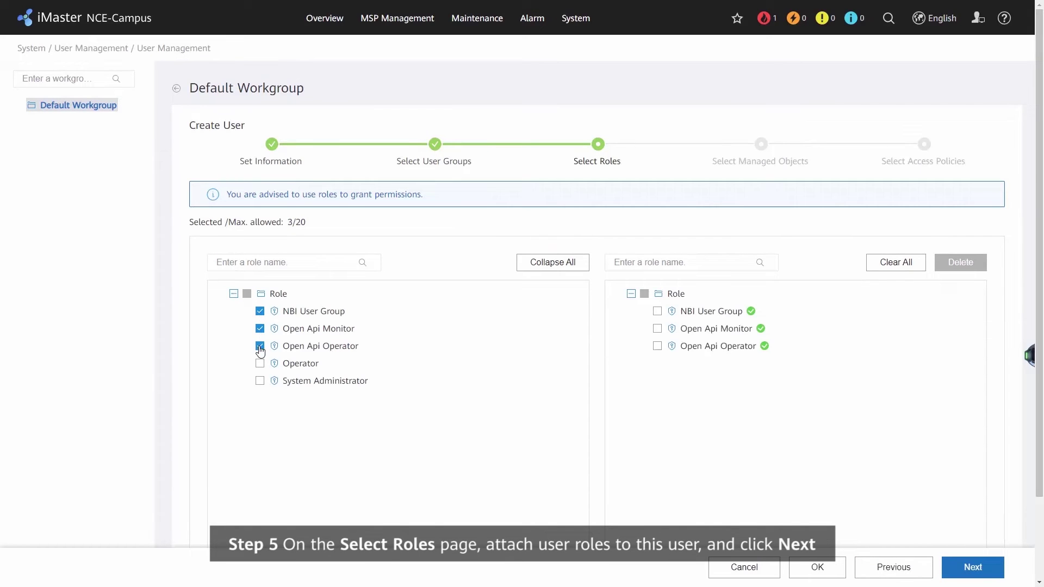
{"action": "left_click", "coordinate": [260, 363]}
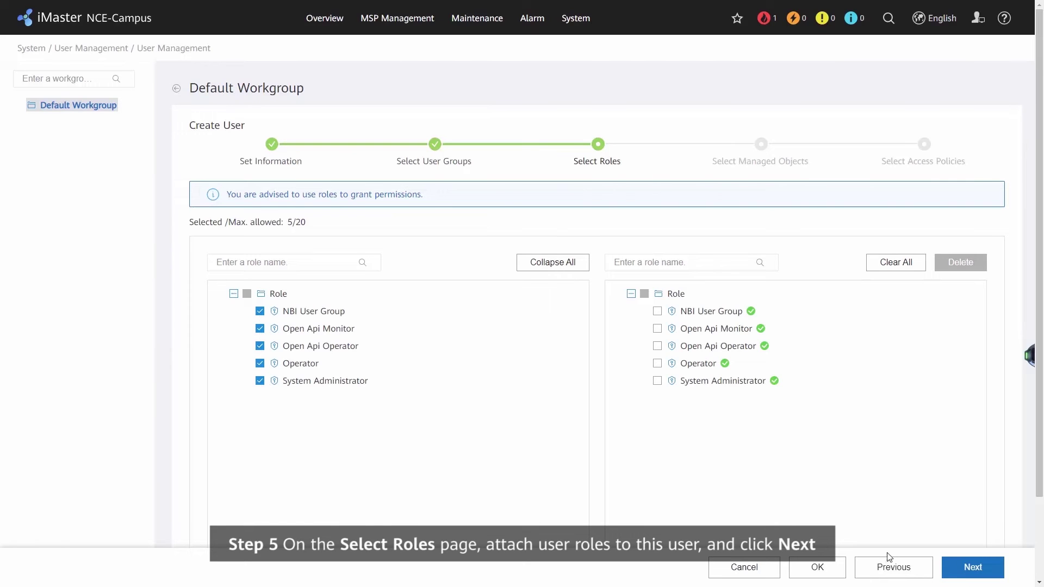
{"action": "left_click", "coordinate": [971, 574]}
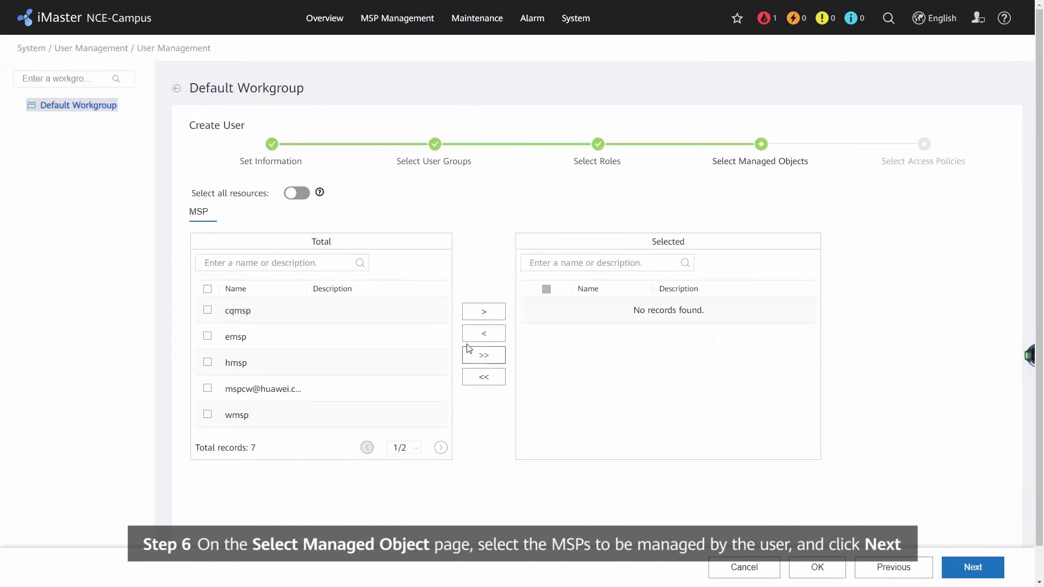
Step: Move all five MSPs to Selected as the user's managed objects
{"action": "left_click", "coordinate": [483, 355]}
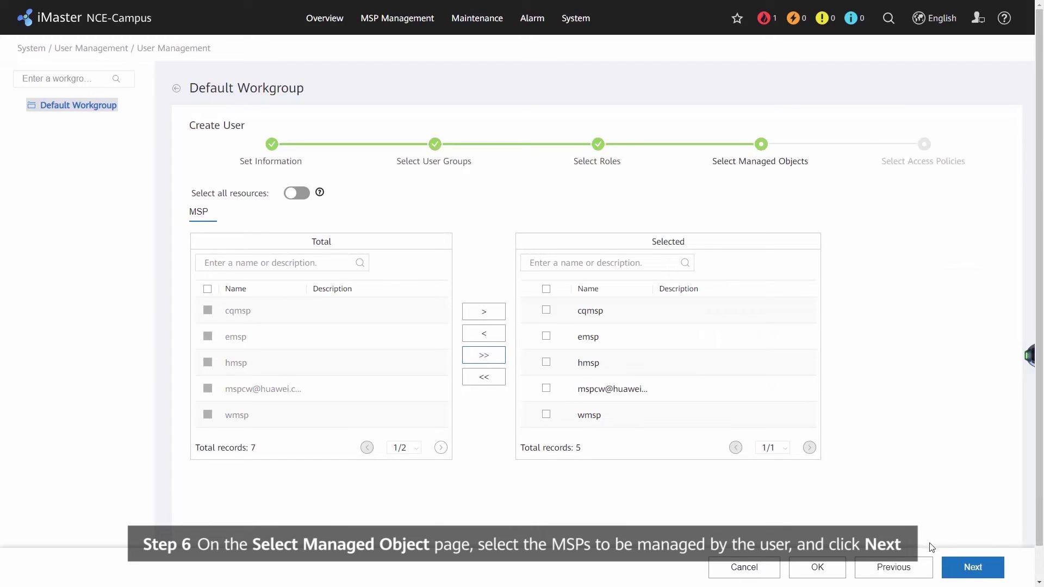
{"action": "left_click", "coordinate": [965, 567]}
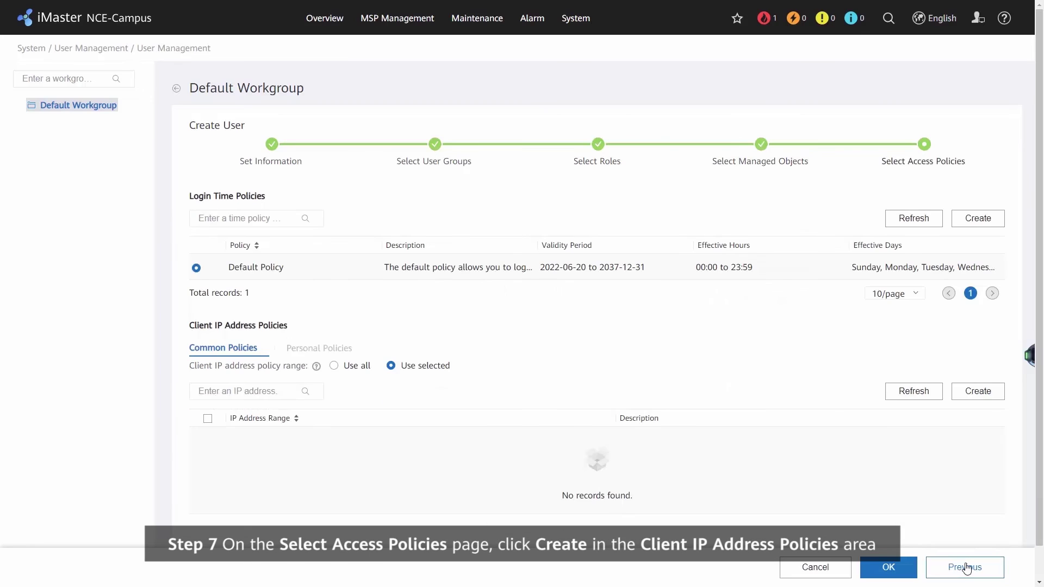
Step: Add client IP policy 0.0.0.0–255.255.255.255, accept the high-risk warning, and create the account
{"action": "left_click", "coordinate": [985, 398]}
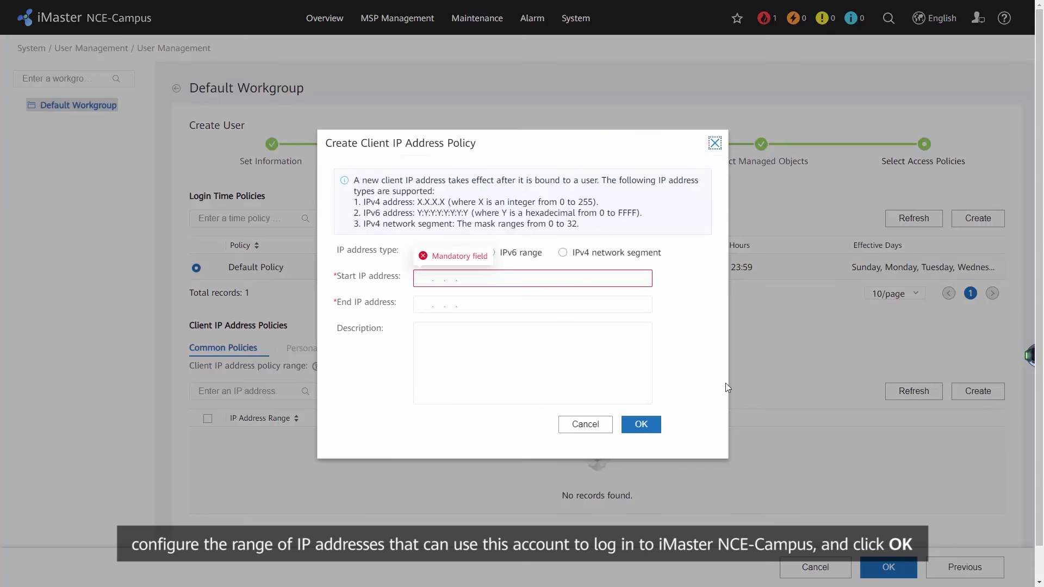
{"action": "type", "text": "0.0.0.0"}
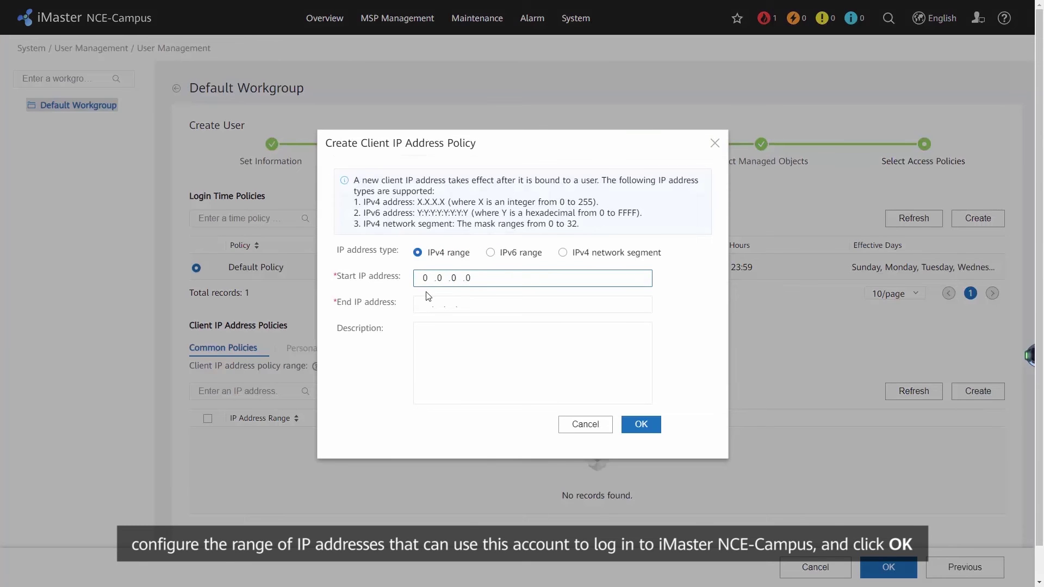
{"action": "left_click", "coordinate": [421, 305]}
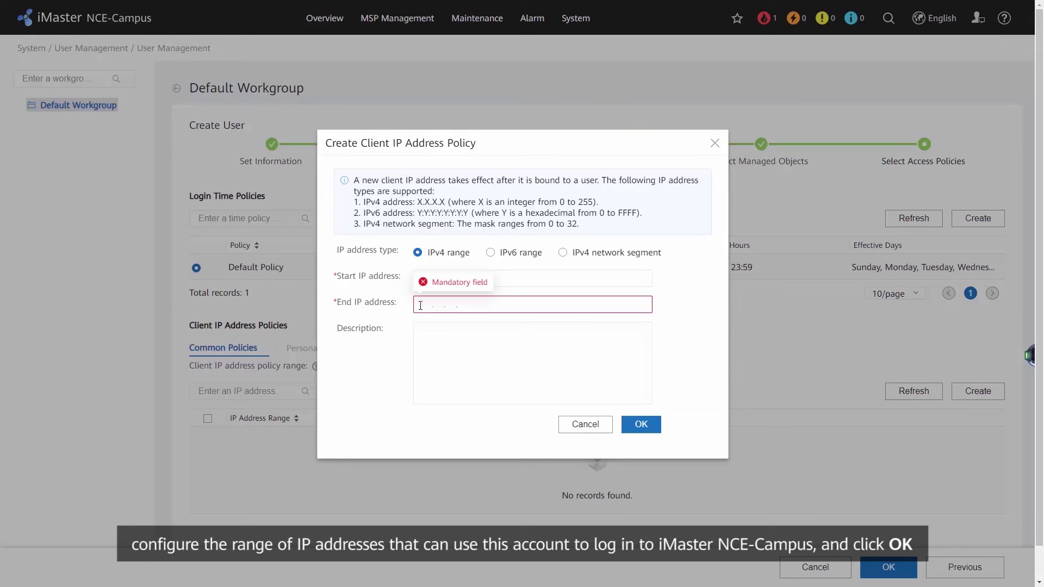
{"action": "type", "text": "255.255.255.255"}
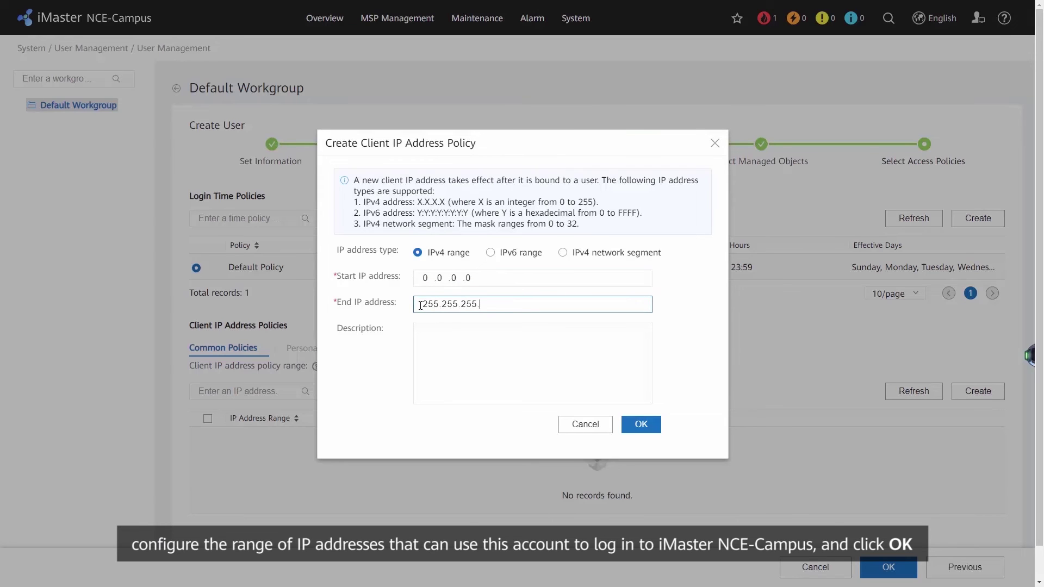
{"action": "left_click", "coordinate": [621, 420]}
{"action": "left_click", "coordinate": [429, 309]}
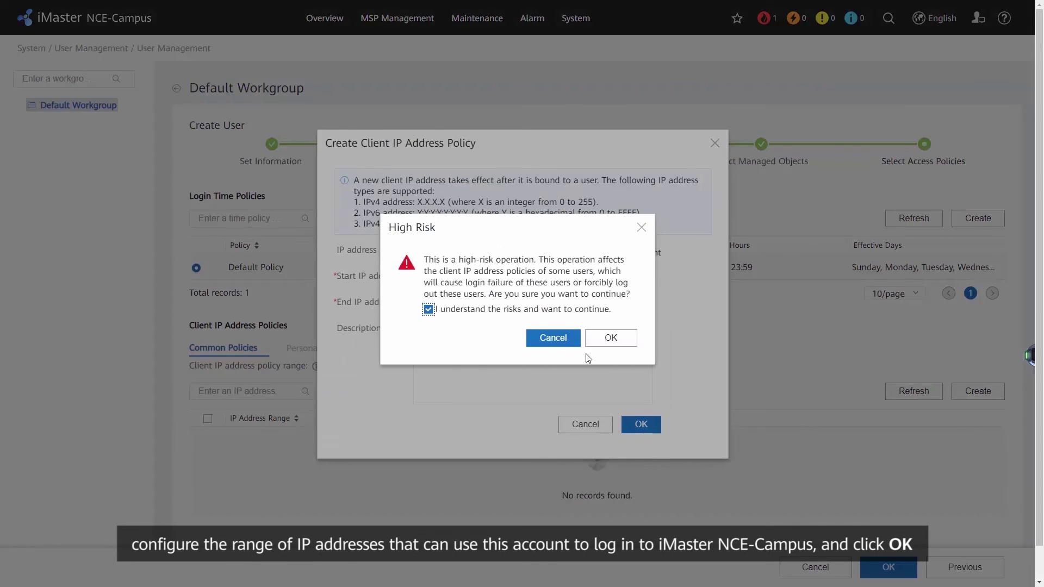
{"action": "left_click", "coordinate": [610, 338]}
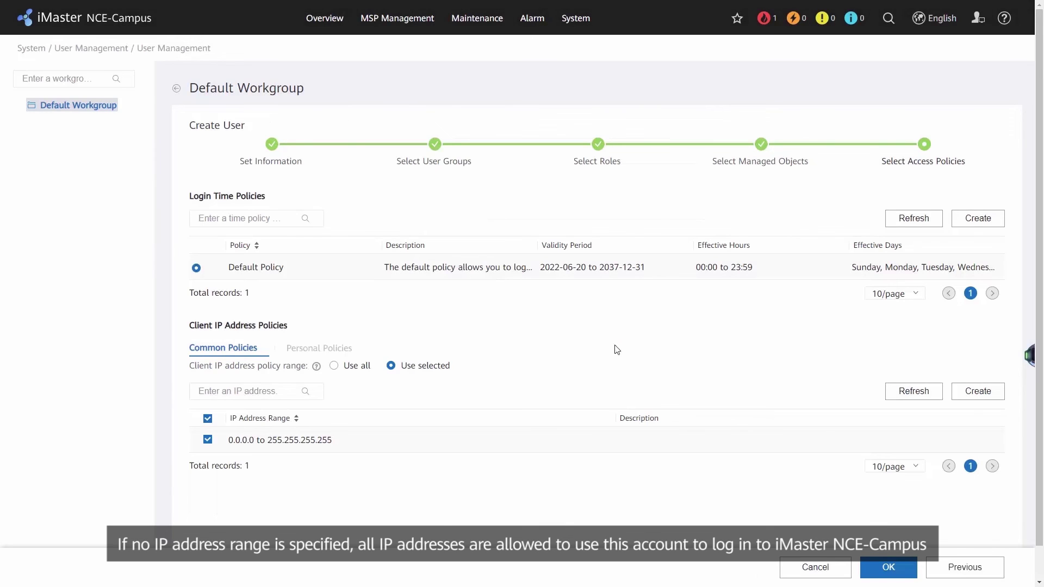
{"action": "left_click", "coordinate": [903, 568]}
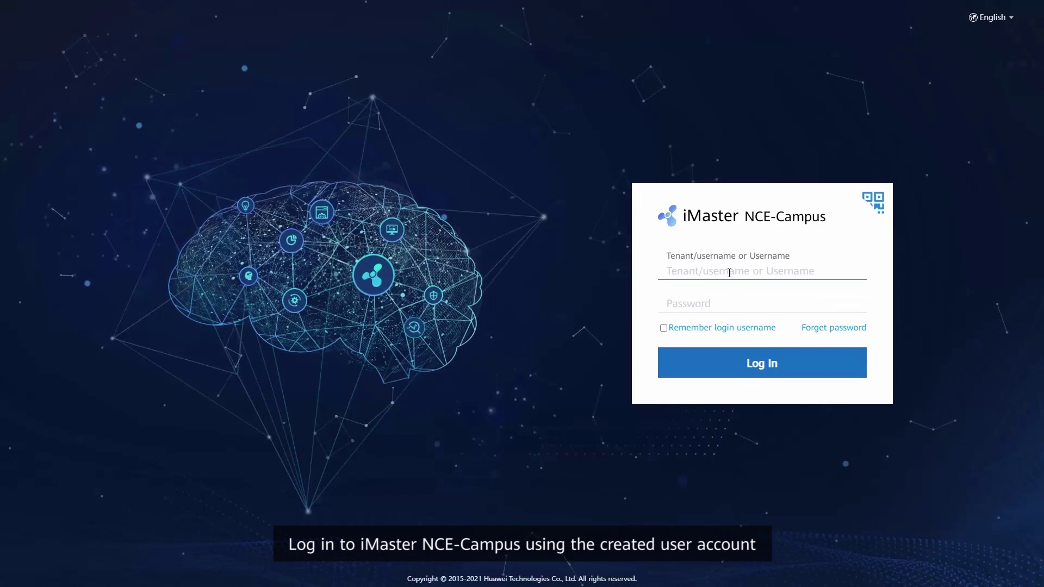
Step: Log in as Administrator with the new account's password
{"action": "type", "text": "Administrator"}
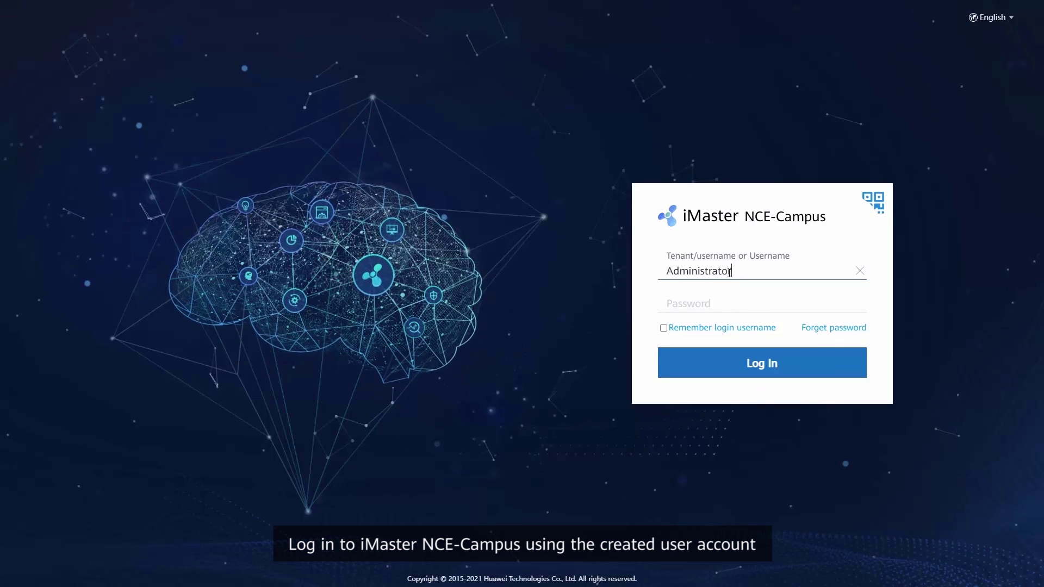
{"action": "left_click", "coordinate": [729, 308]}
{"action": "type", "text": "************"}
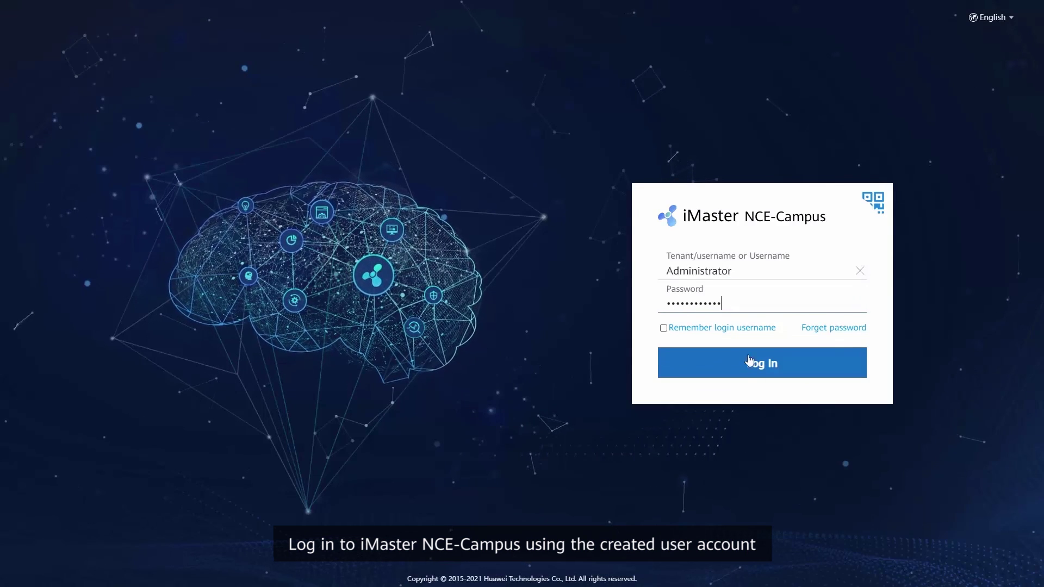
{"action": "left_click", "coordinate": [761, 363]}
Step: Fill the old, new and confirm password fields on the Change Password page
{"action": "left_click", "coordinate": [168, 136]}
{"action": "type", "text": "*******"}
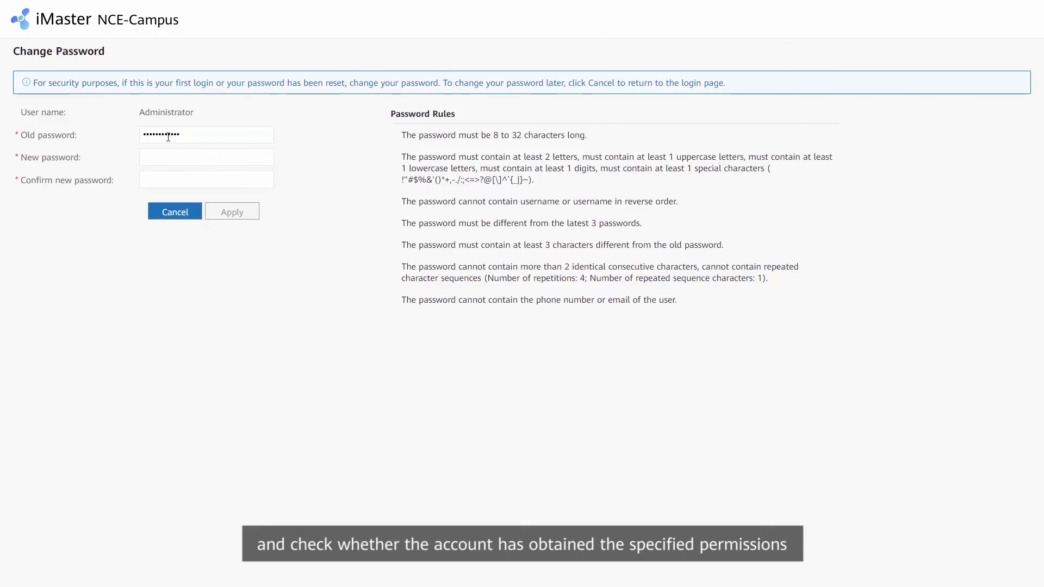
{"action": "key", "text": "Tab"}
{"action": "type", "text": "****"}
{"action": "key", "text": "Tab"}
{"action": "type", "text": "****"}
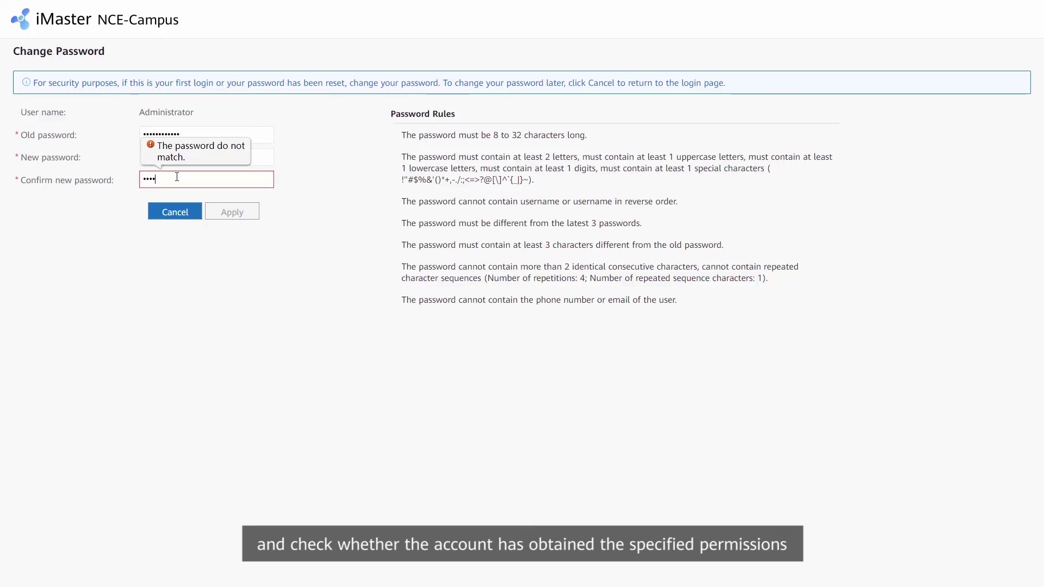